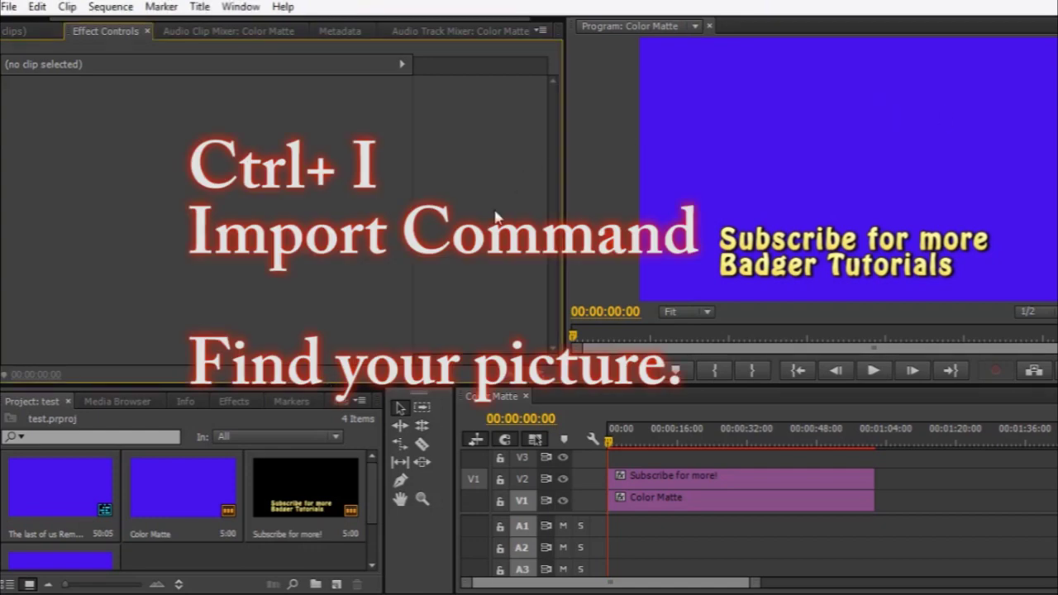
Step: Import the CloudKH2 picture into the project with Ctrl+I
{"action": "key", "text": "ctrl+i"}
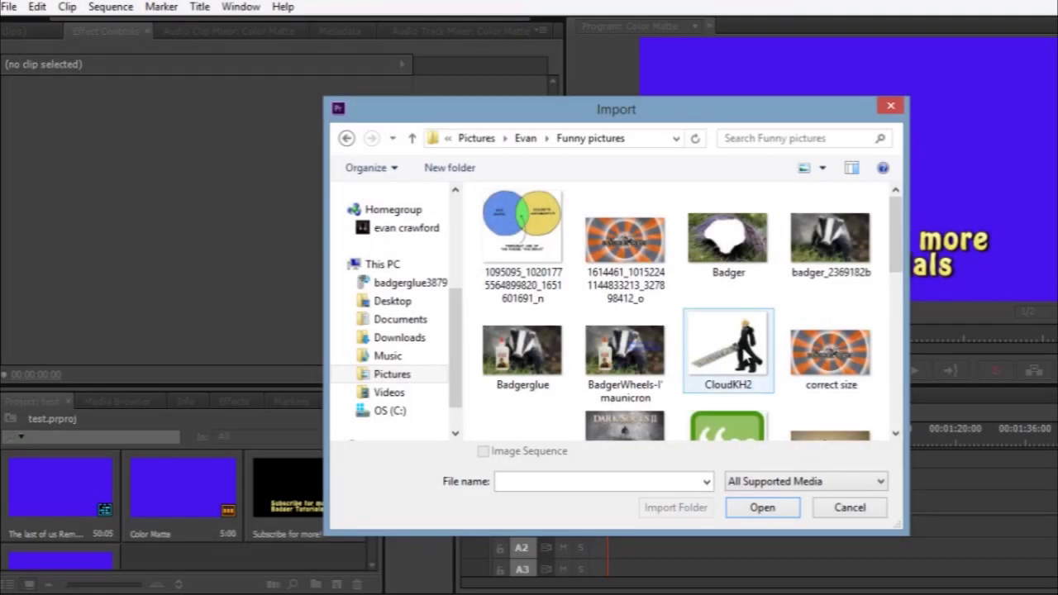
{"action": "left_click", "coordinate": [727, 351]}
{"action": "left_click", "coordinate": [762, 508]}
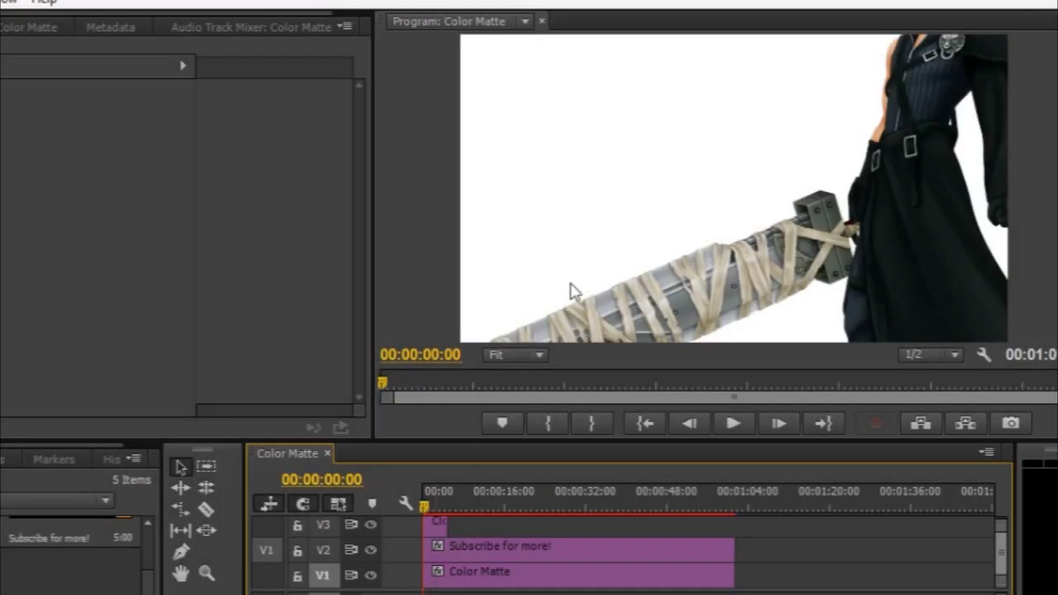
Step: Scale down the CloudKH2 image and move it up-left above the subscribe text
{"action": "left_click", "coordinate": [572, 264]}
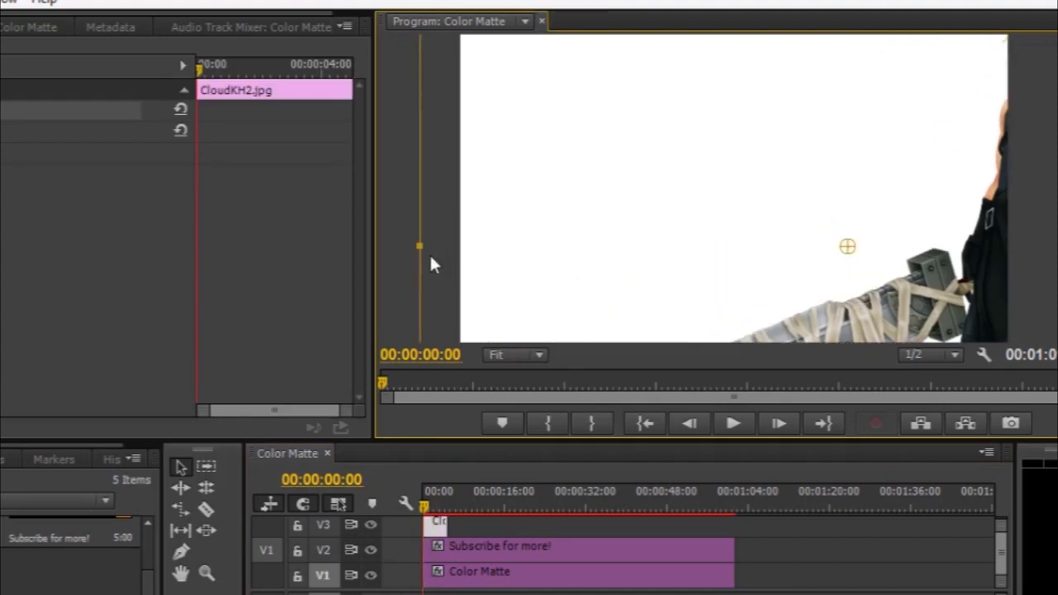
{"action": "left_click_drag", "start_coordinate": [419, 246], "coordinate": [663, 257]}
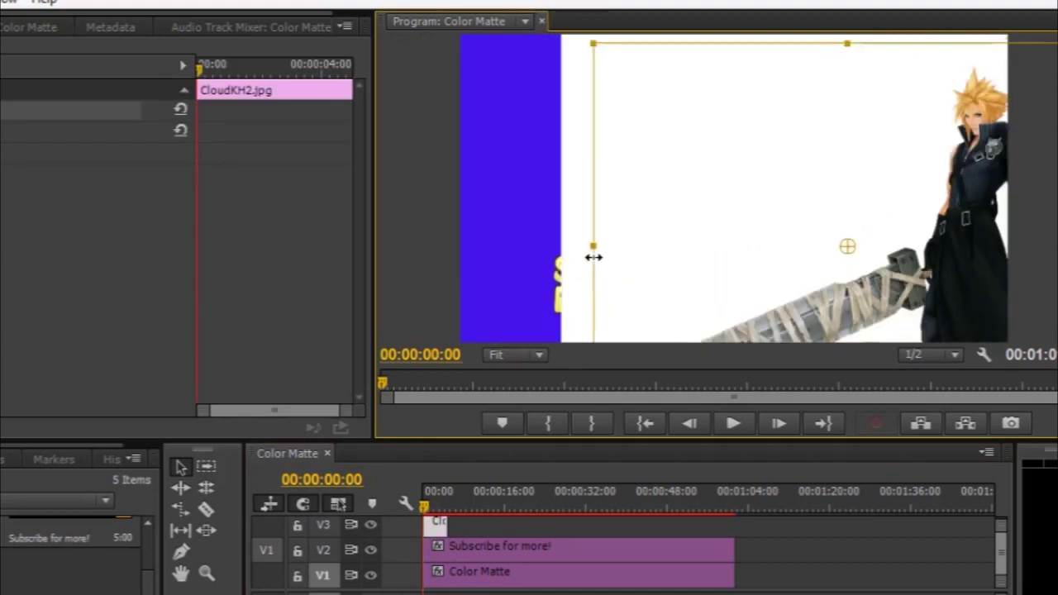
{"action": "left_click_drag", "start_coordinate": [663, 257], "coordinate": [744, 257]}
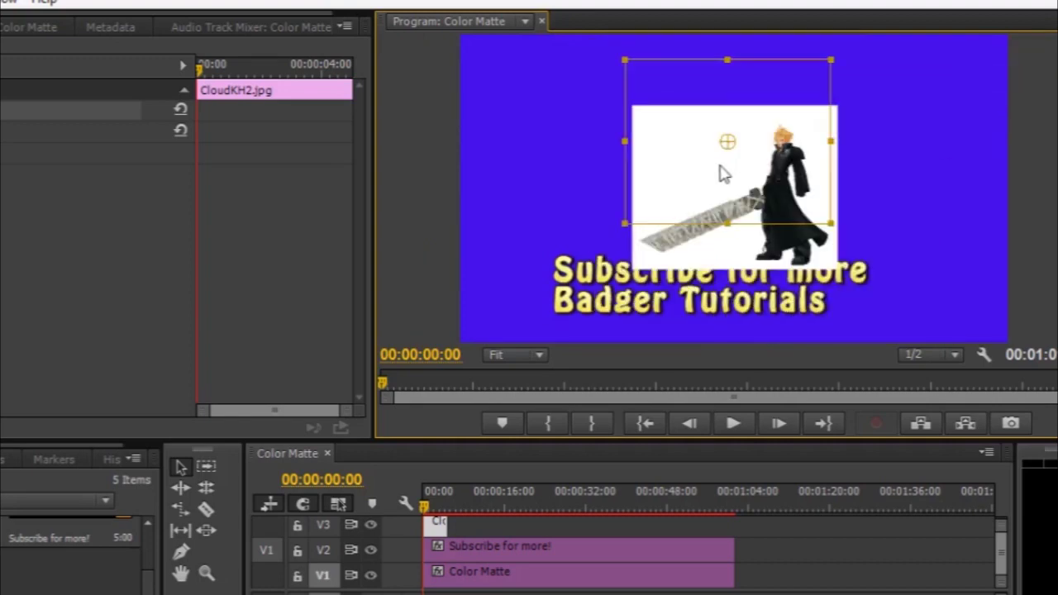
{"action": "mouse_move", "coordinate": [868, 279]}
{"action": "left_mouse_down"}
{"action": "mouse_move", "coordinate": [721, 173]}
{"action": "mouse_move", "coordinate": [729, 179]}
{"action": "left_mouse_up"}
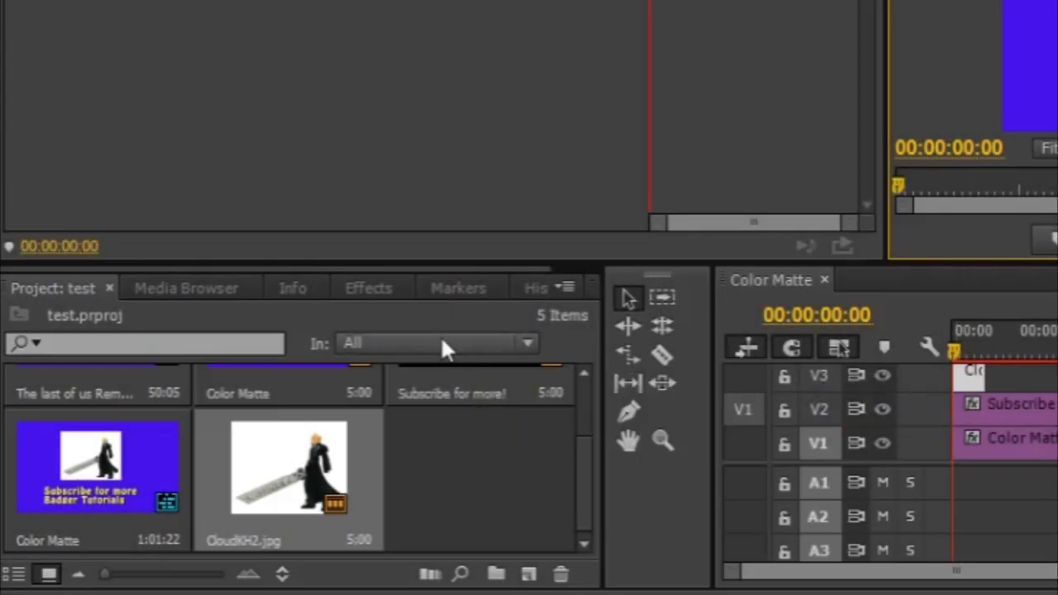
Step: Apply Color Key from Video Effects > Keying to the CloudKH2.jpg clip on V3
{"action": "left_click", "coordinate": [397, 289]}
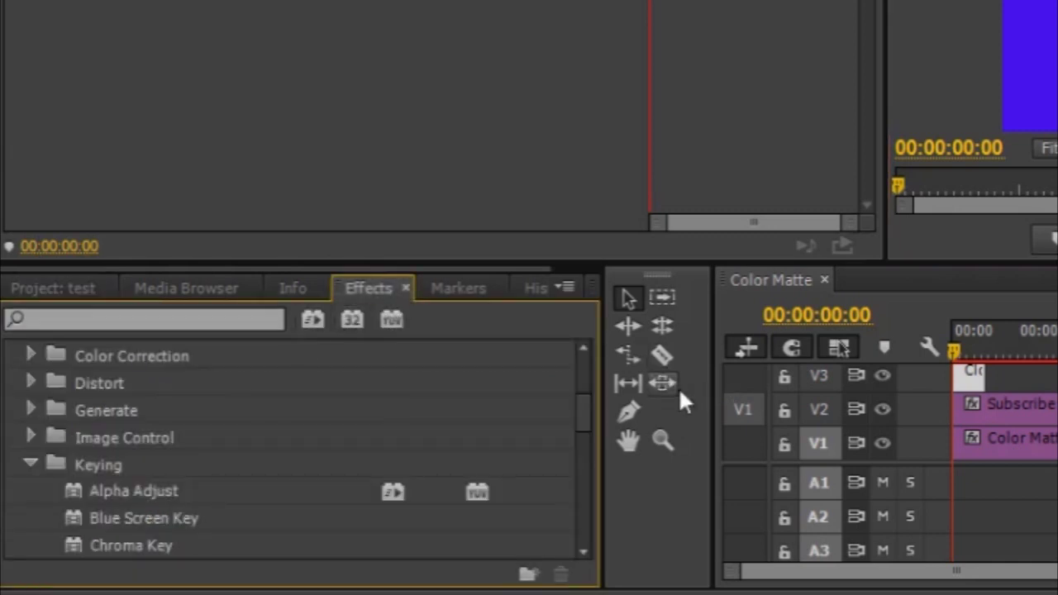
{"action": "left_click_drag", "start_coordinate": [590, 407], "coordinate": [588, 382]}
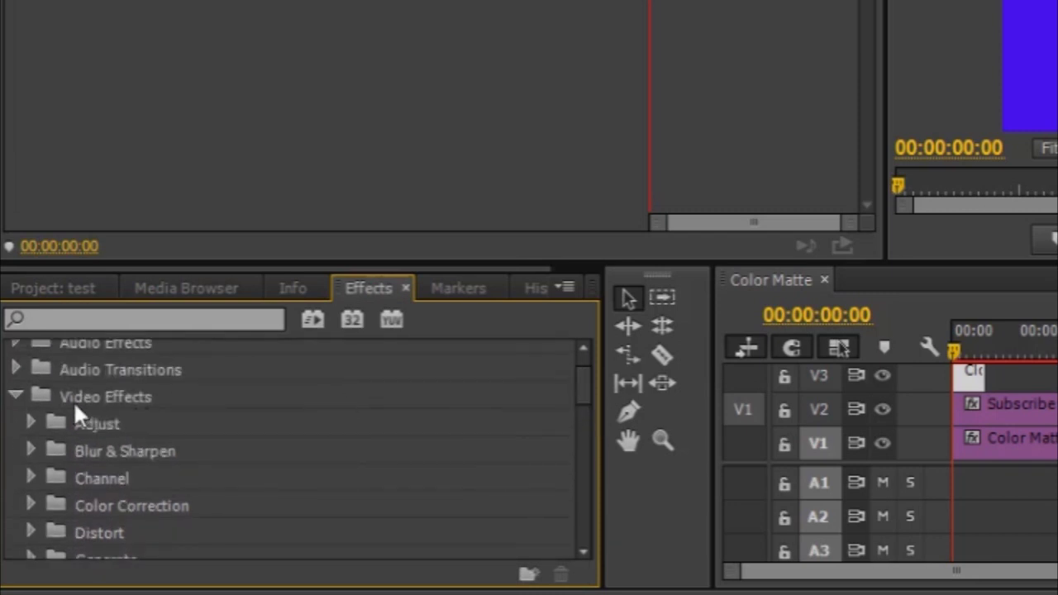
{"action": "left_click", "coordinate": [21, 395]}
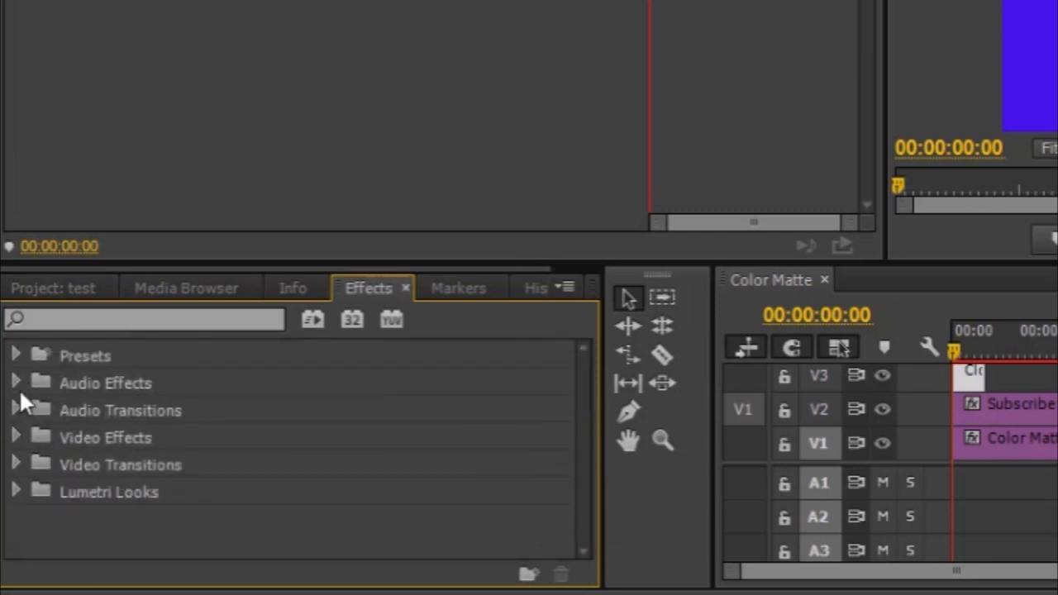
{"action": "left_click", "coordinate": [17, 438]}
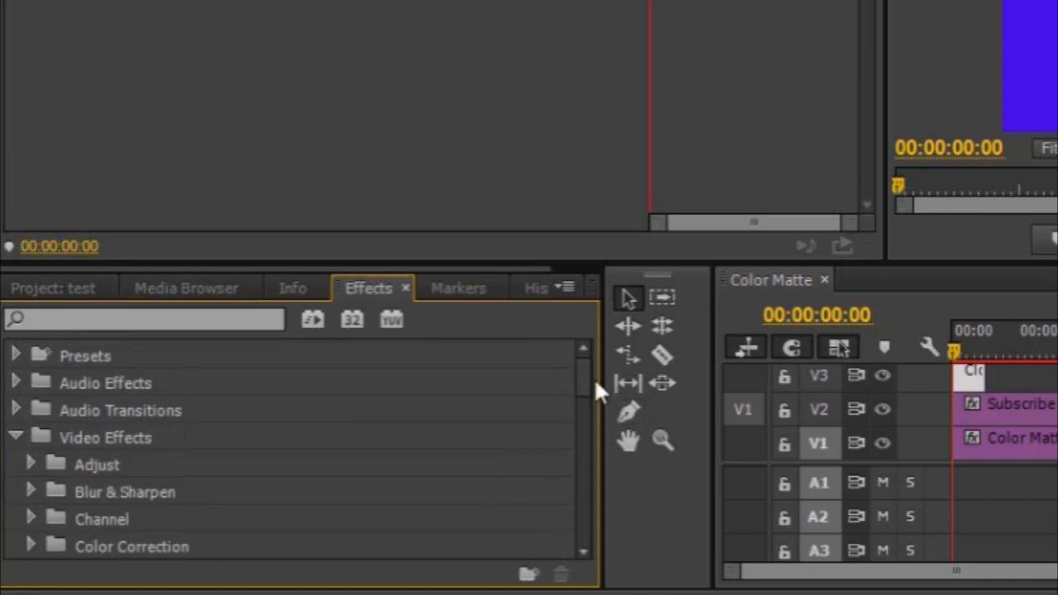
{"action": "left_click_drag", "start_coordinate": [584, 373], "coordinate": [578, 420]}
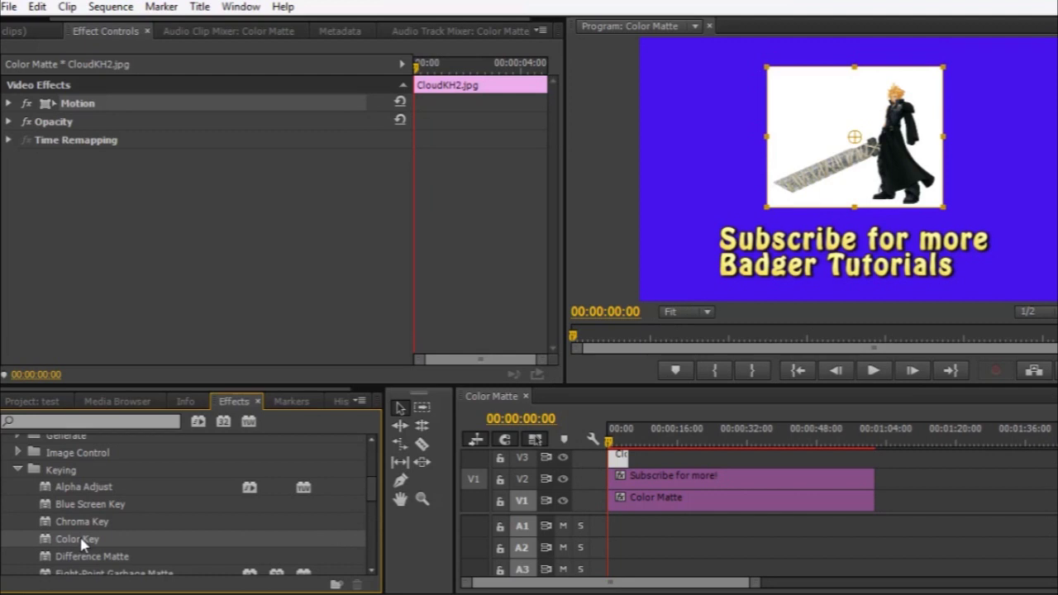
{"action": "mouse_move", "coordinate": [81, 543]}
{"action": "left_mouse_down"}
{"action": "mouse_move", "coordinate": [605, 473]}
{"action": "mouse_move", "coordinate": [621, 458]}
{"action": "left_mouse_up"}
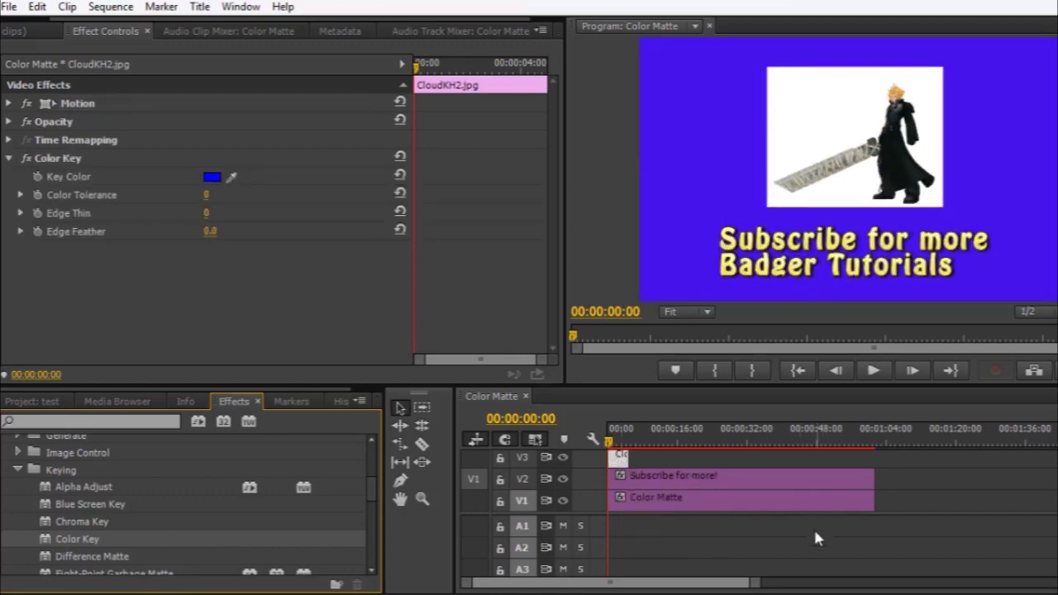
Step: Sample the CloudKH2.jpg clip's white background as the Color Key colour
{"action": "left_click", "coordinate": [941, 457]}
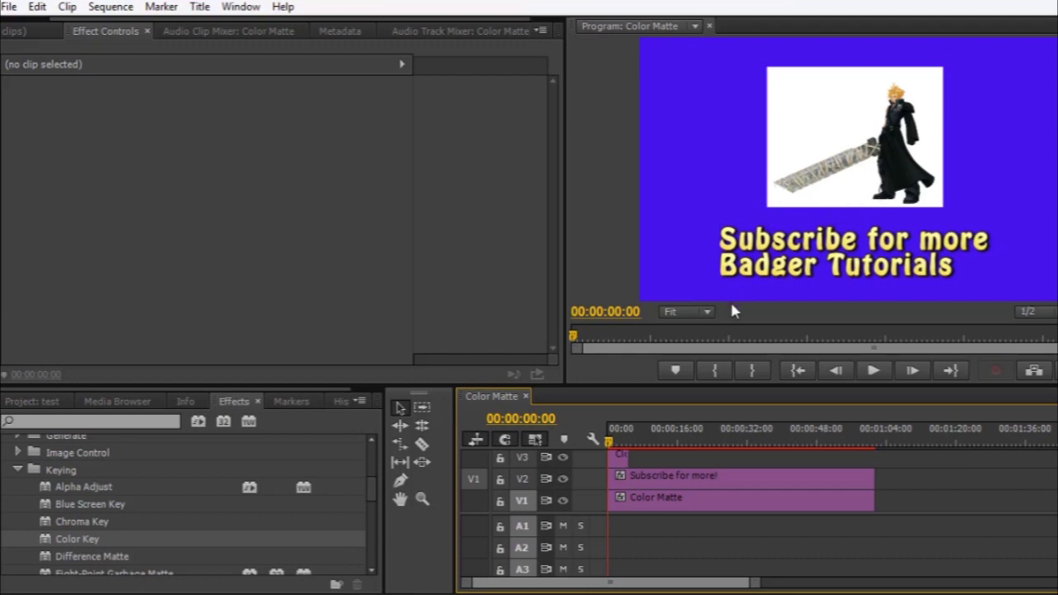
{"action": "left_click", "coordinate": [620, 463]}
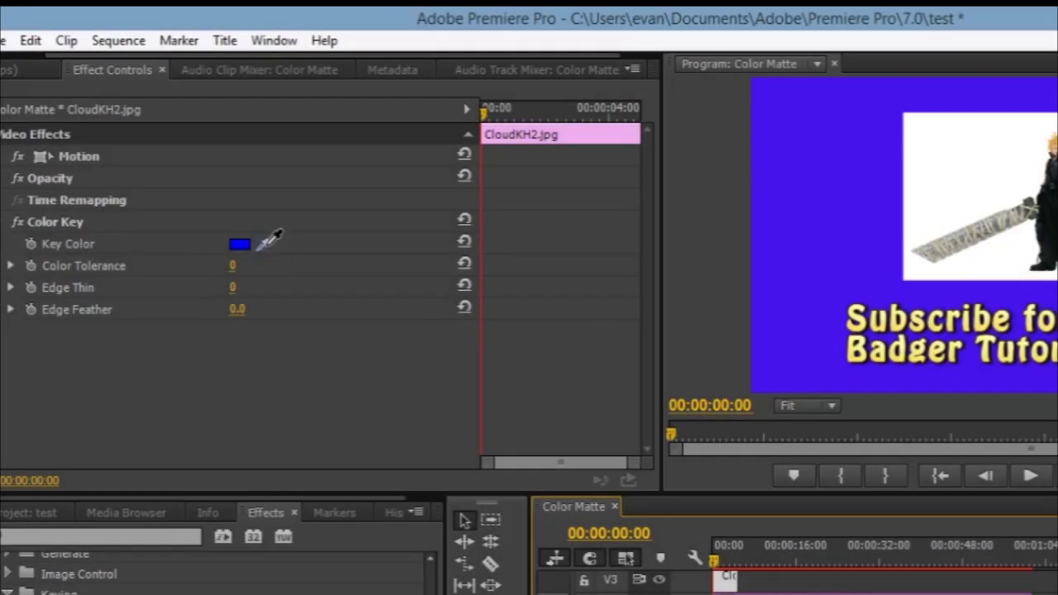
{"action": "left_click_drag", "start_coordinate": [263, 245], "coordinate": [997, 183]}
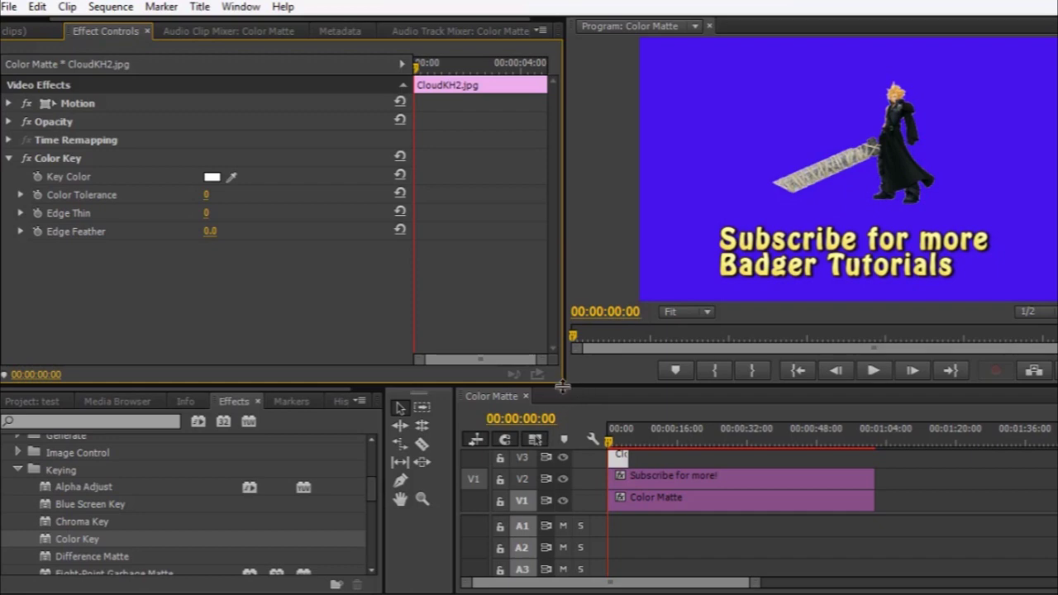
{"action": "left_click_drag", "start_coordinate": [562, 379], "coordinate": [273, 551]}
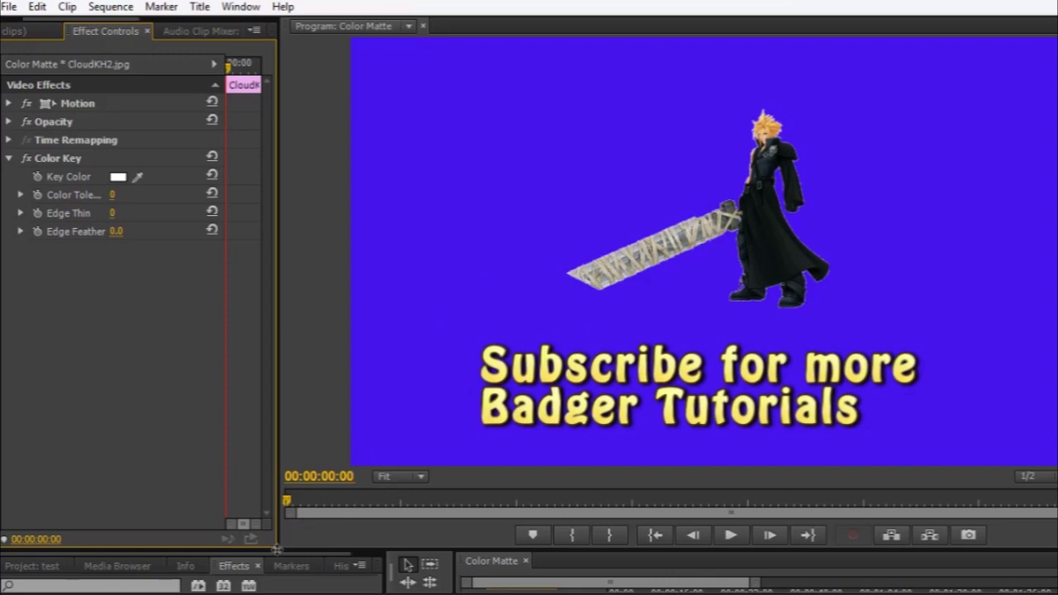
Step: Set the Color Key to Color Tolerance 61, Edge Thin 5 and Edge Feather 9.7
{"action": "mouse_move", "coordinate": [277, 548]}
{"action": "left_mouse_down"}
{"action": "mouse_move", "coordinate": [419, 493]}
{"action": "mouse_move", "coordinate": [525, 469]}
{"action": "left_mouse_up"}
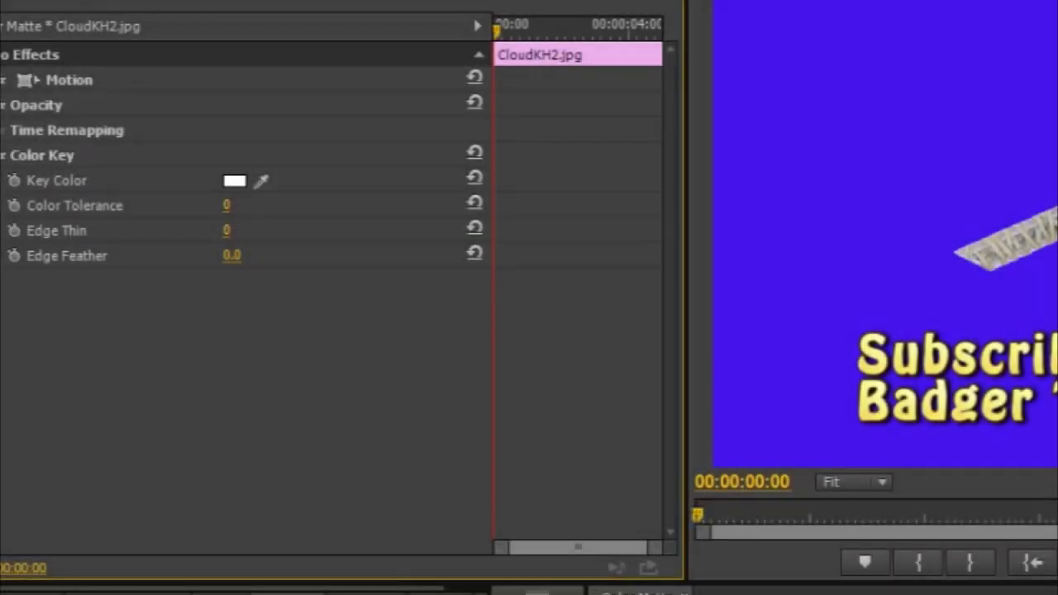
{"action": "left_click_drag", "start_coordinate": [226, 205], "coordinate": [260, 205]}
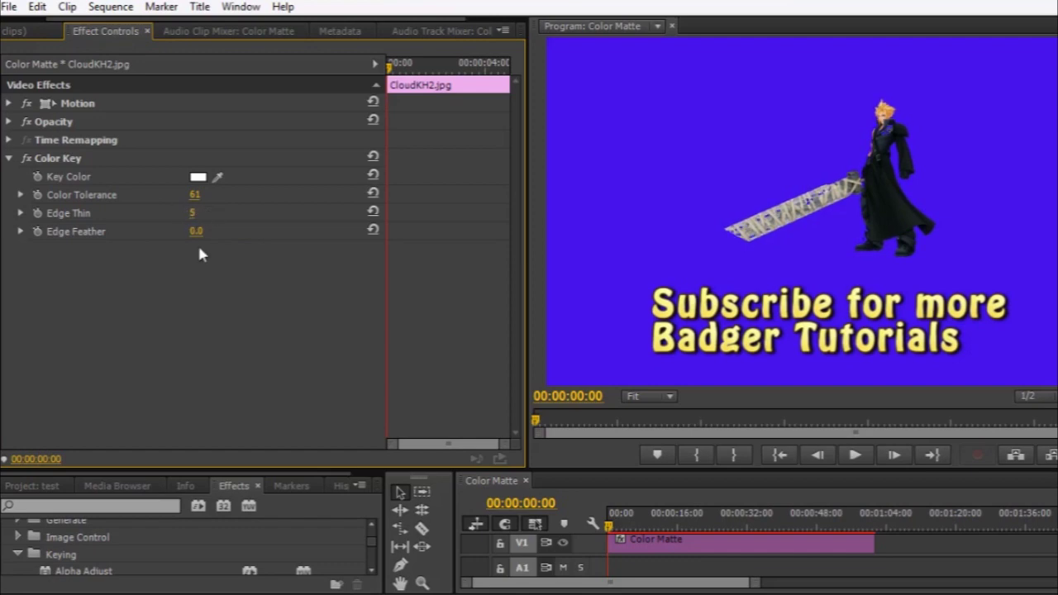
{"action": "left_click_drag", "start_coordinate": [195, 235], "coordinate": [239, 234]}
Step: Enlarge the preview, collapse the Keying folder, and switch to YouTube in Chrome
{"action": "left_click_drag", "start_coordinate": [527, 466], "coordinate": [524, 467]}
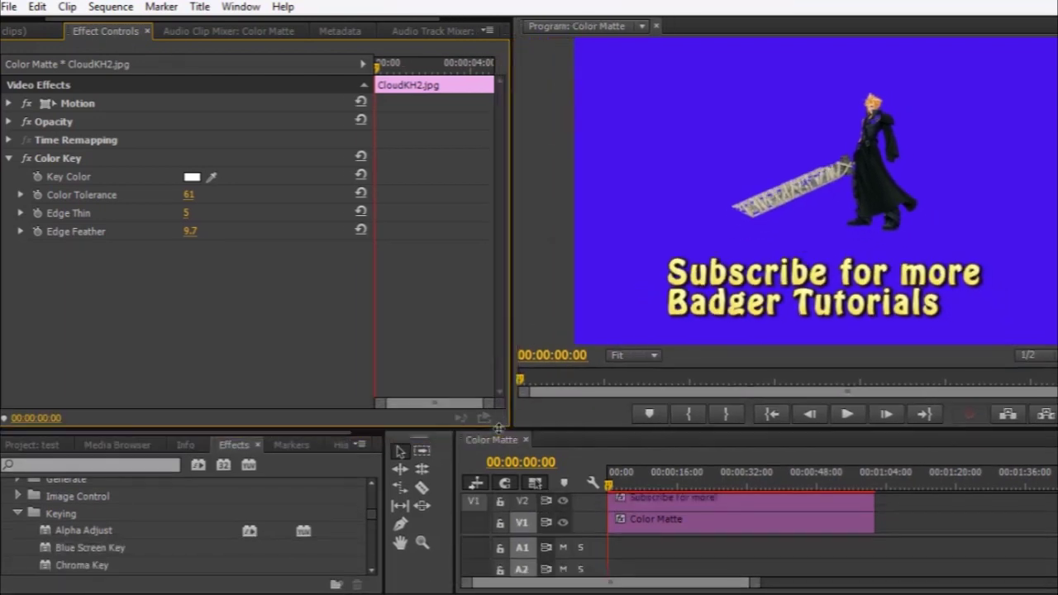
{"action": "left_click_drag", "start_coordinate": [524, 470], "coordinate": [501, 417]}
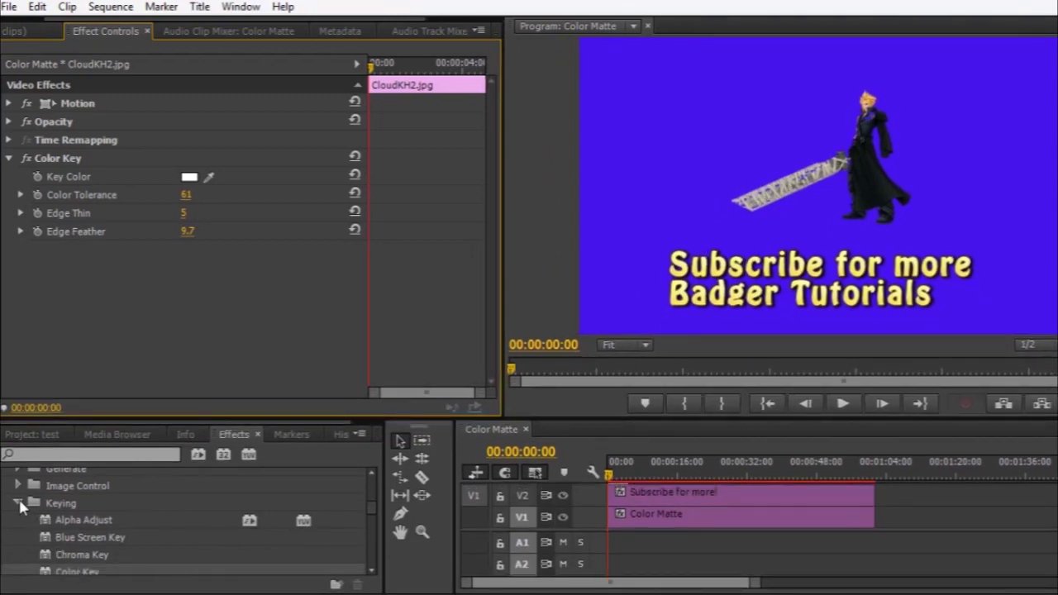
{"action": "left_click", "coordinate": [18, 503]}
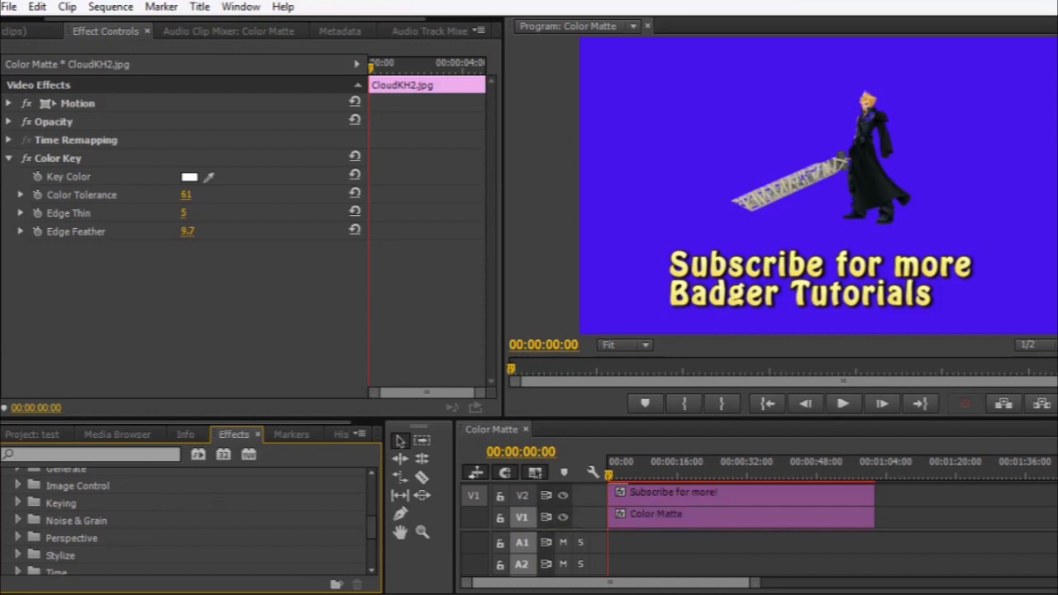
{"action": "left_click", "coordinate": [921, 560]}
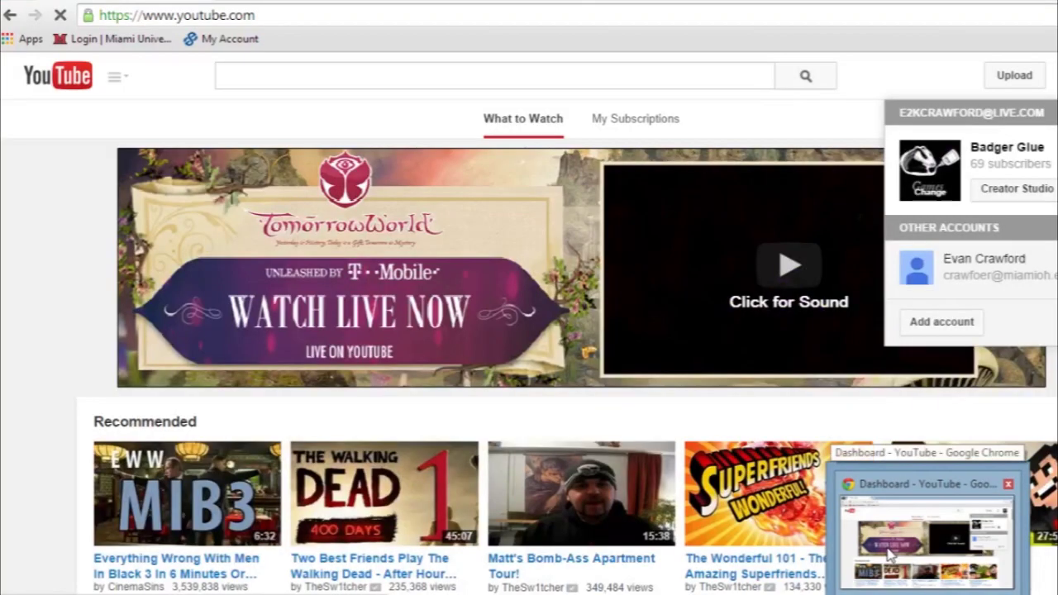